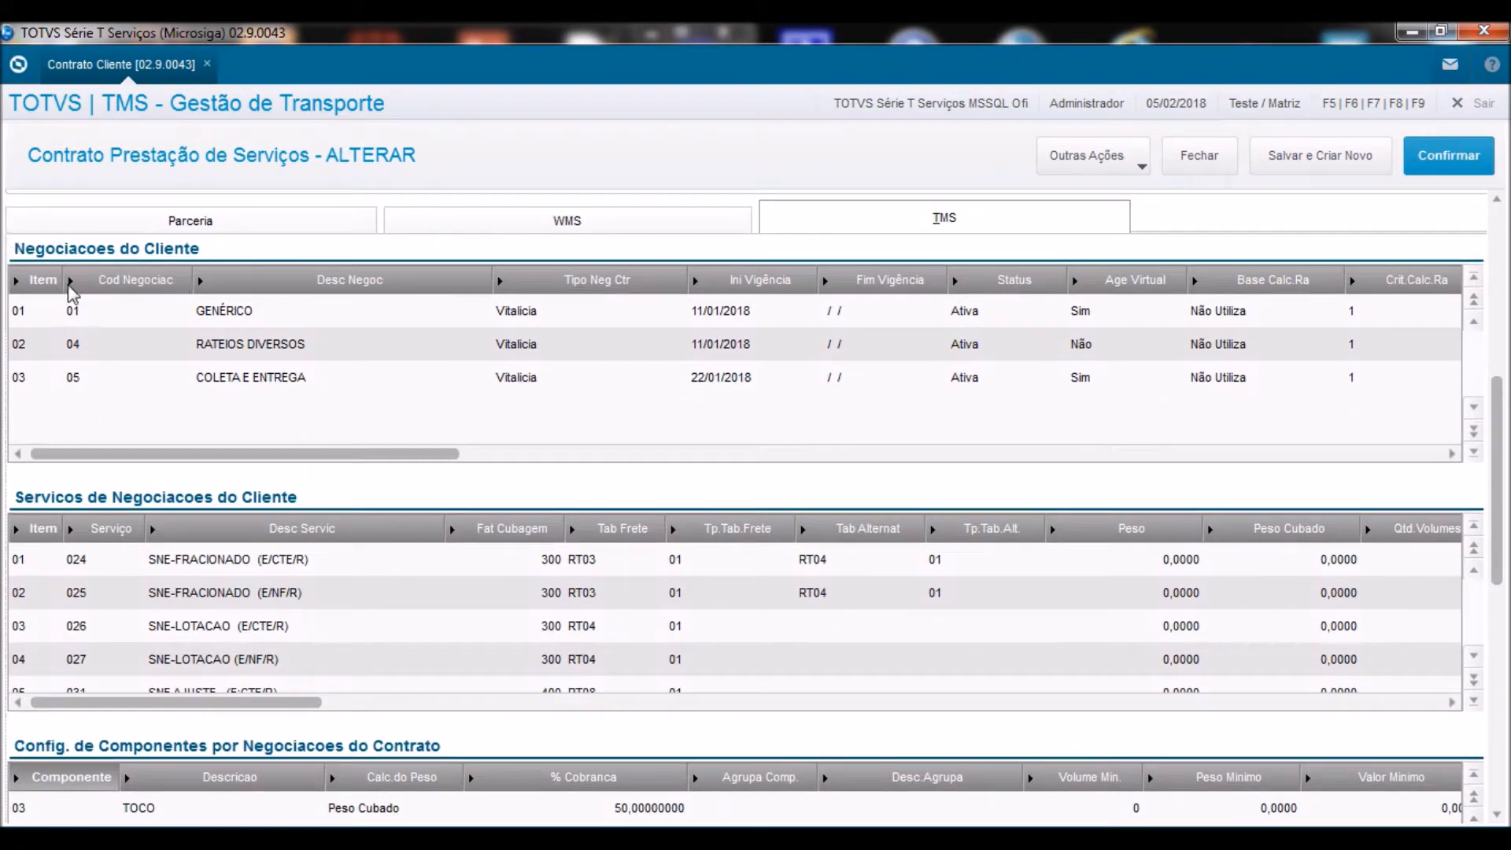
Step: Set Tipo KM to 2 - Km do Cliente for the COLETA E ENTREGA item in Negociacoes do Cliente
left_click(344, 385)
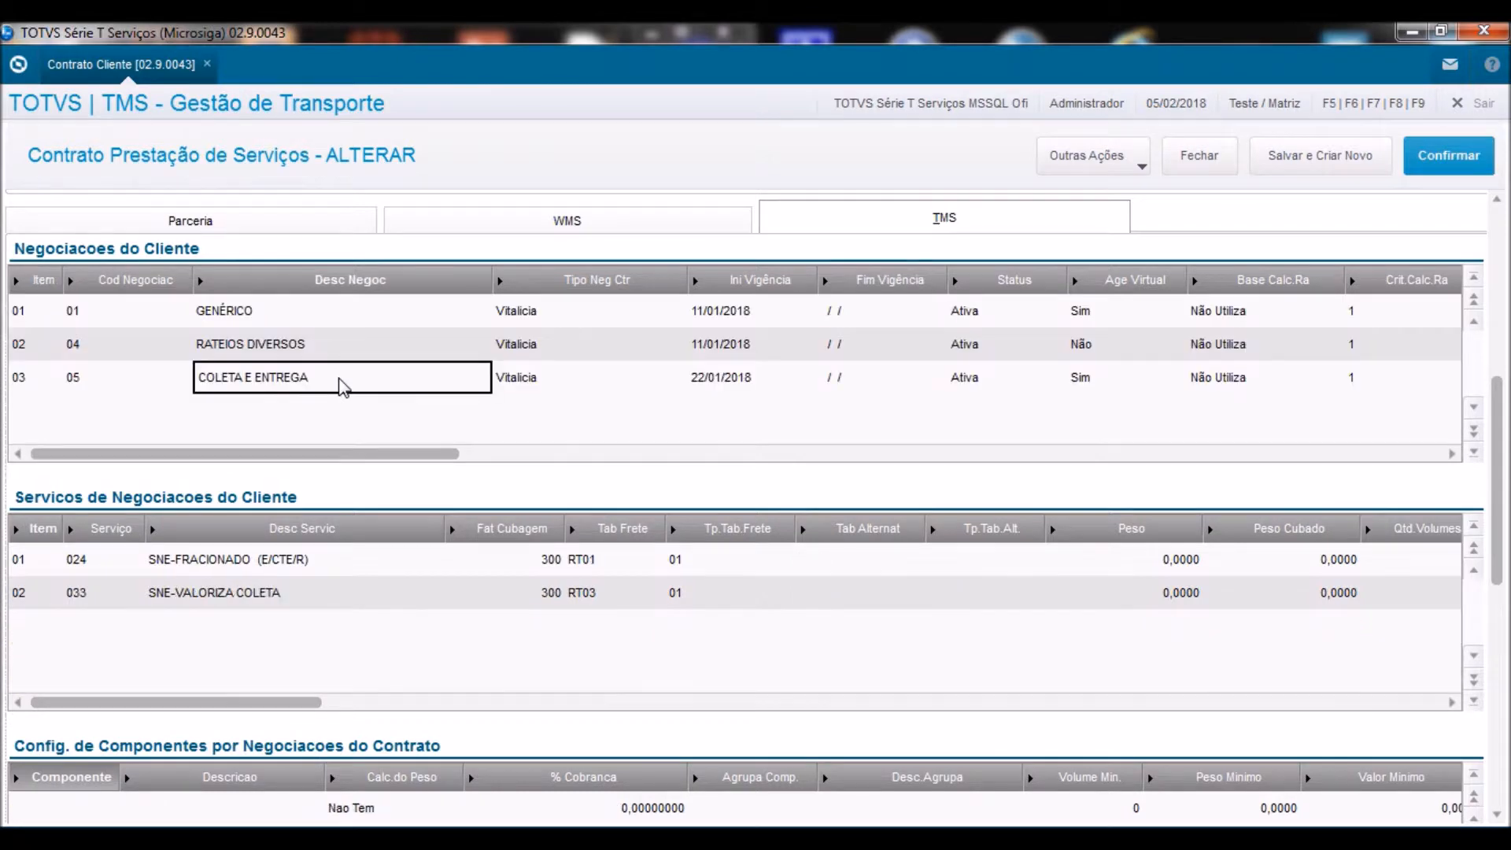
key("Right")
key("Right")
key("Right")
key("Right")
key("Right")
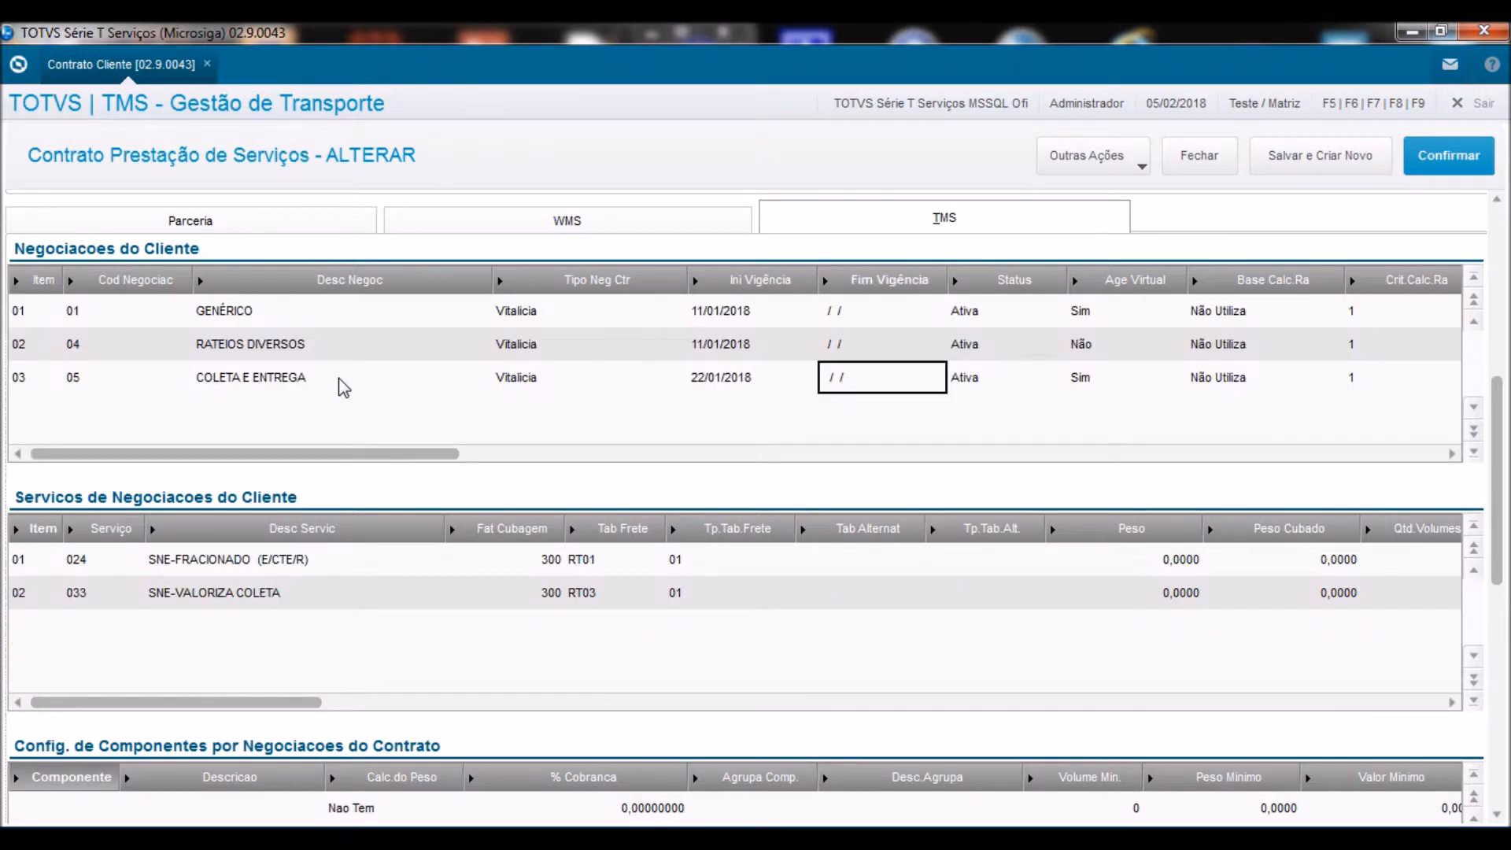
key("Right")
key("Right")
key("Right")
key("Right")
key("Right")
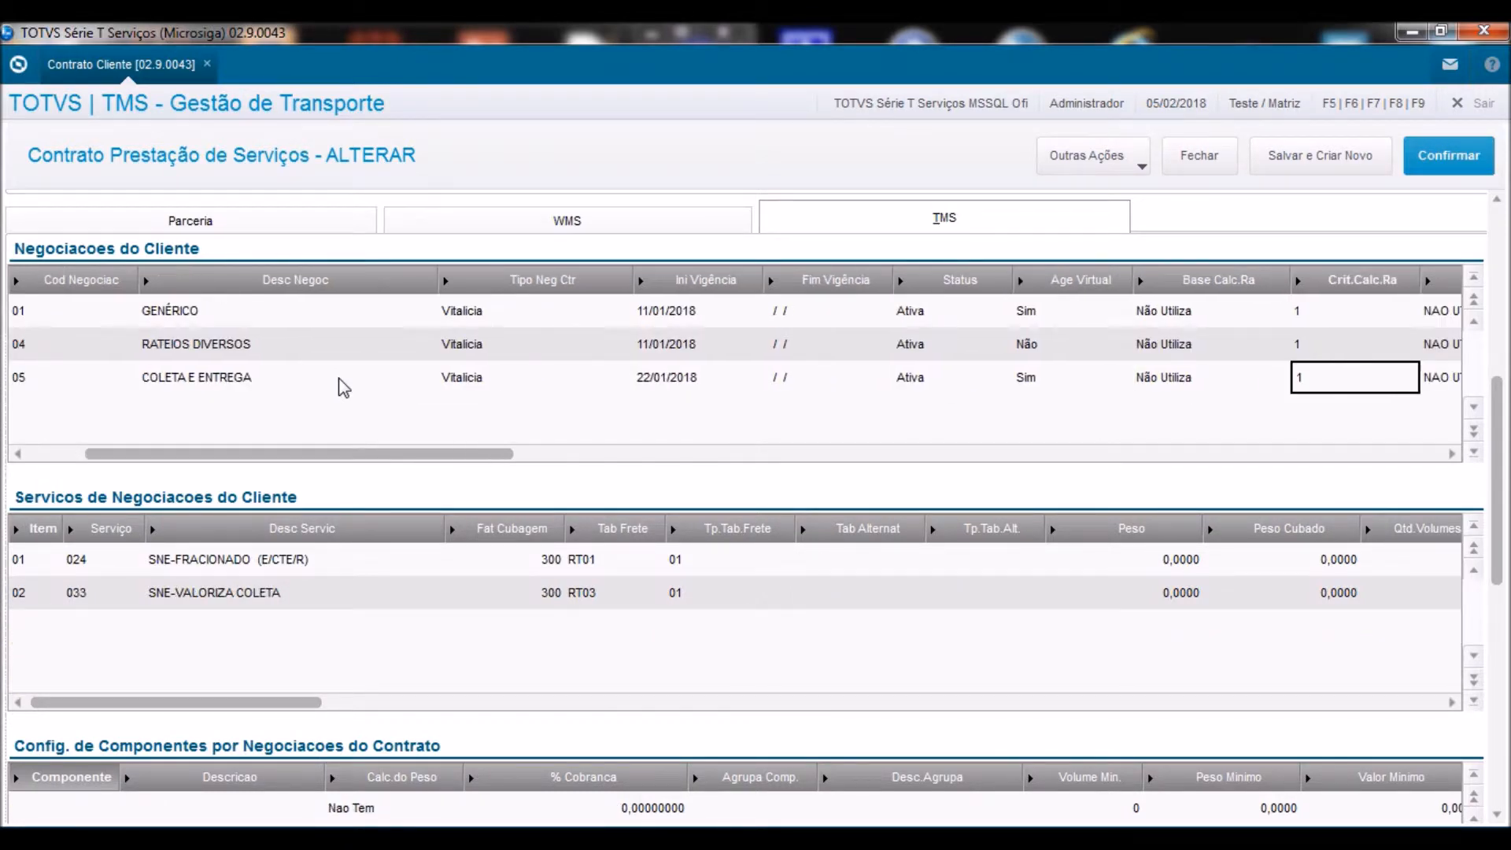
key("Right")
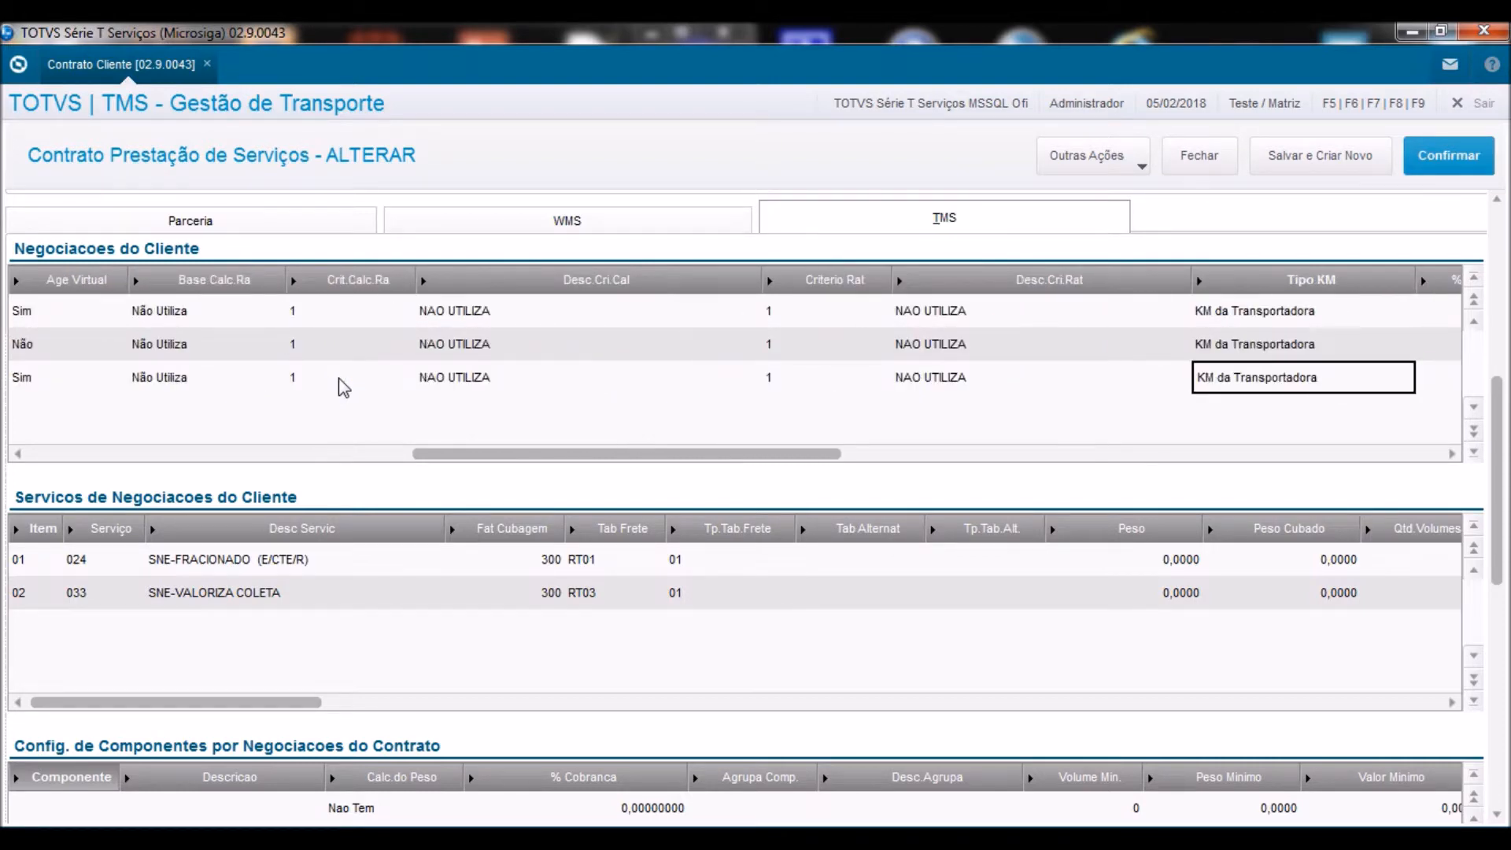
key("Return")
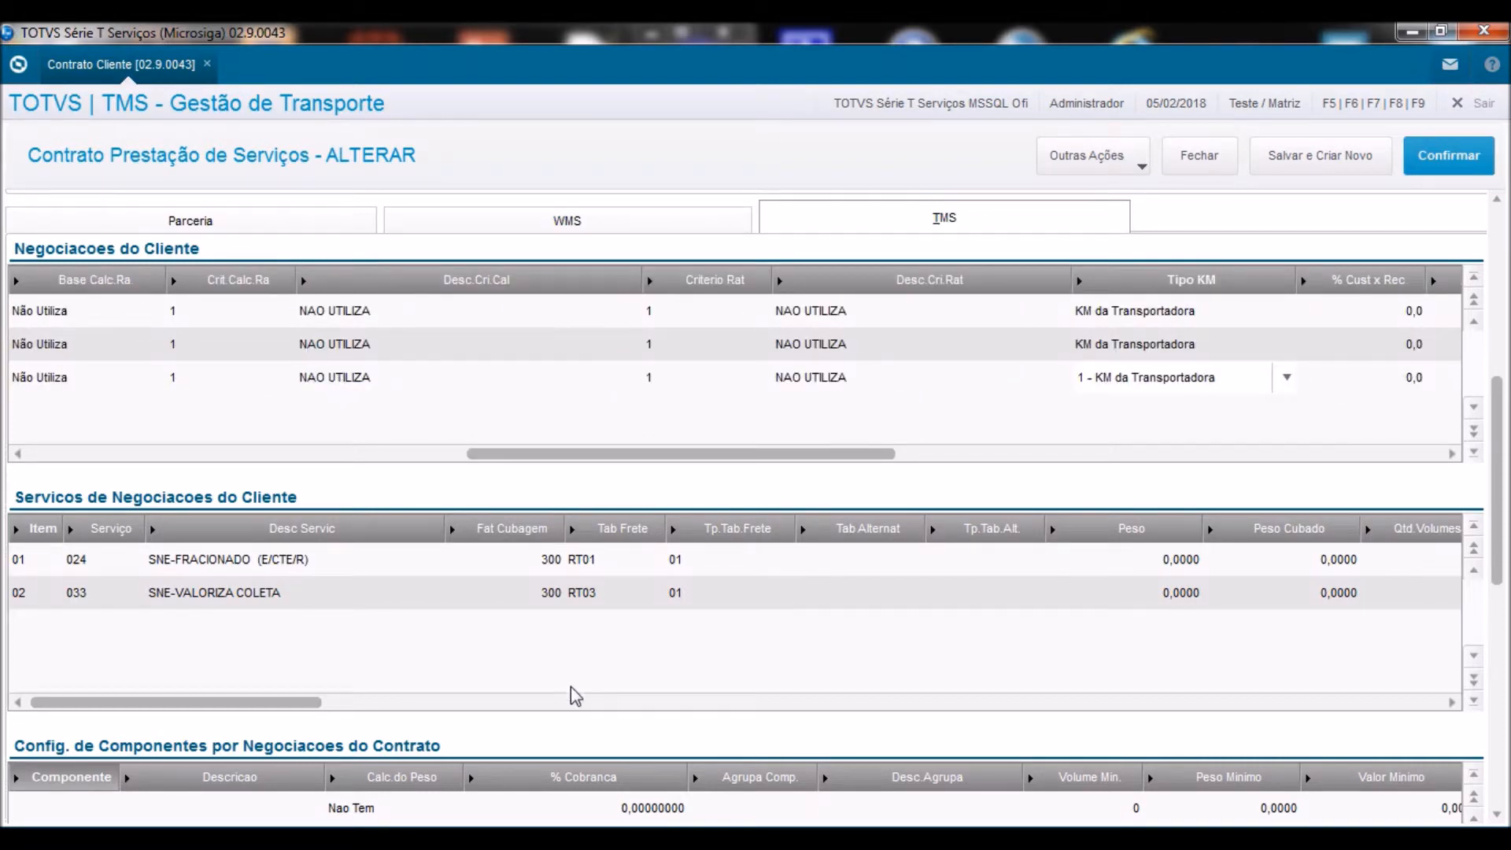
left_click(1286, 374)
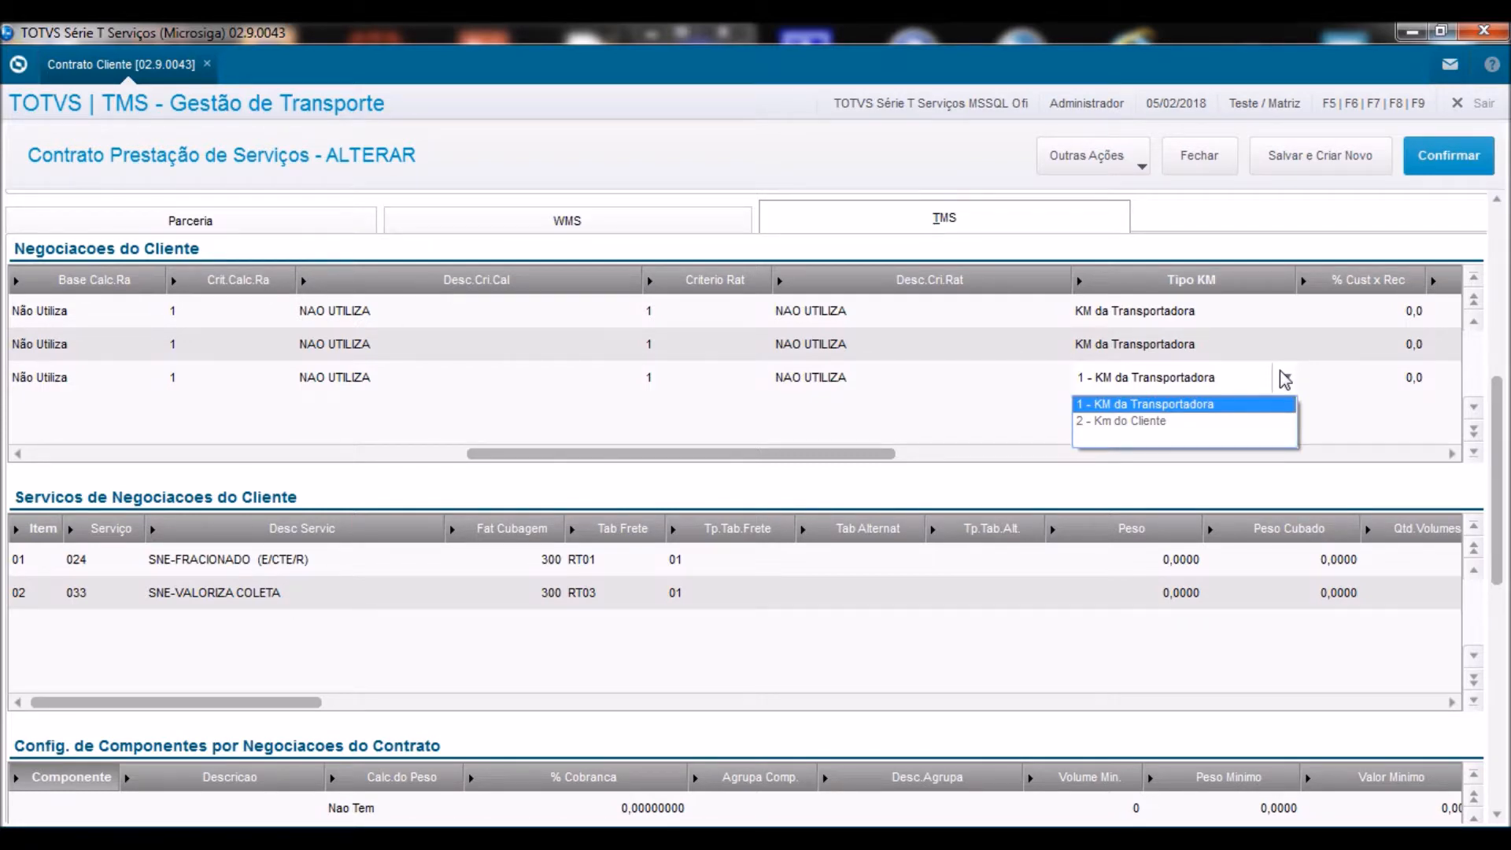
left_click(1140, 422)
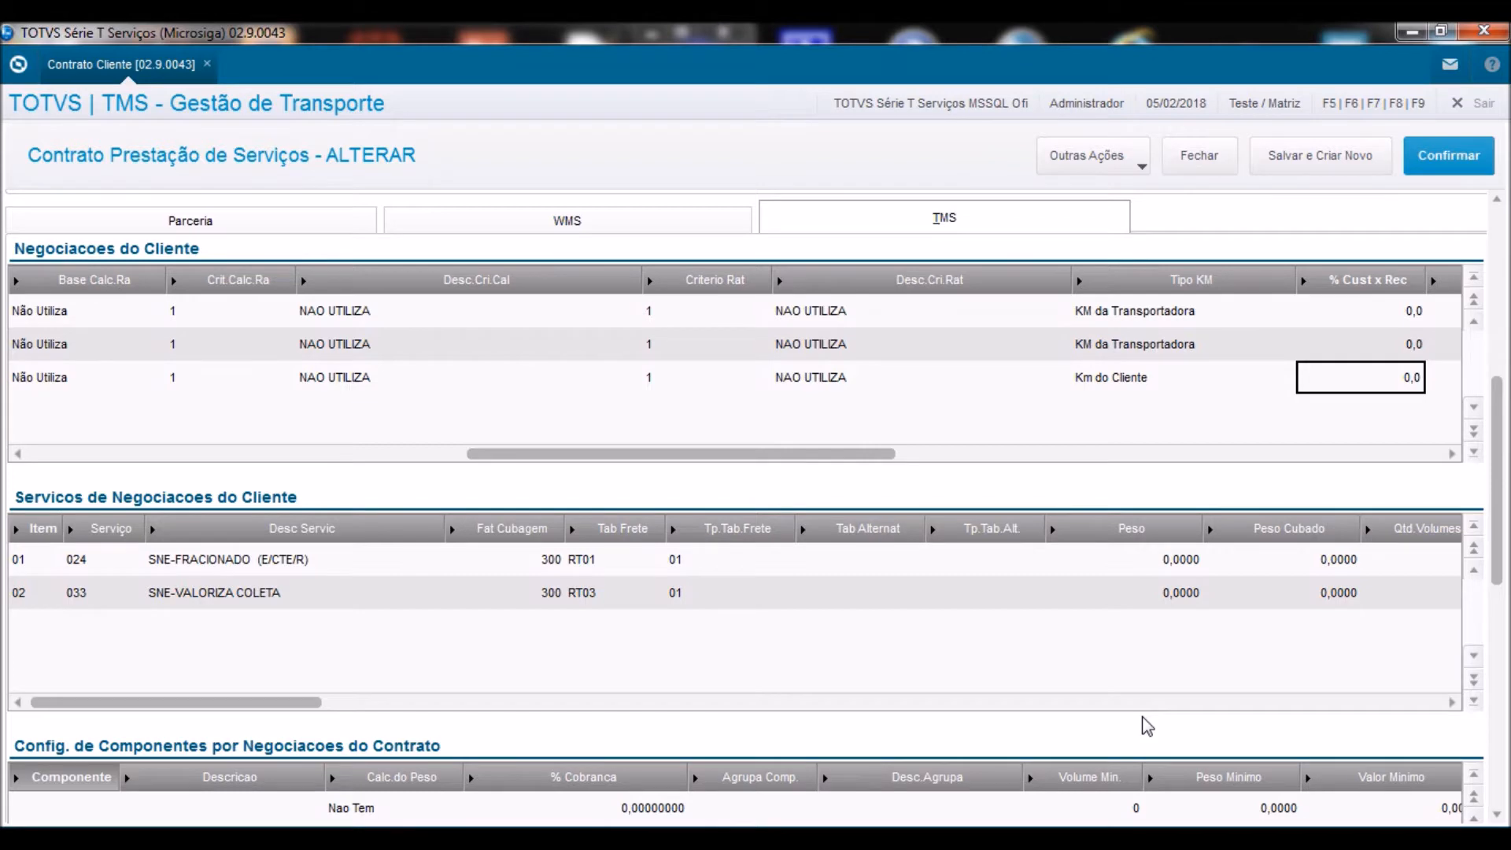
left_click(1158, 383)
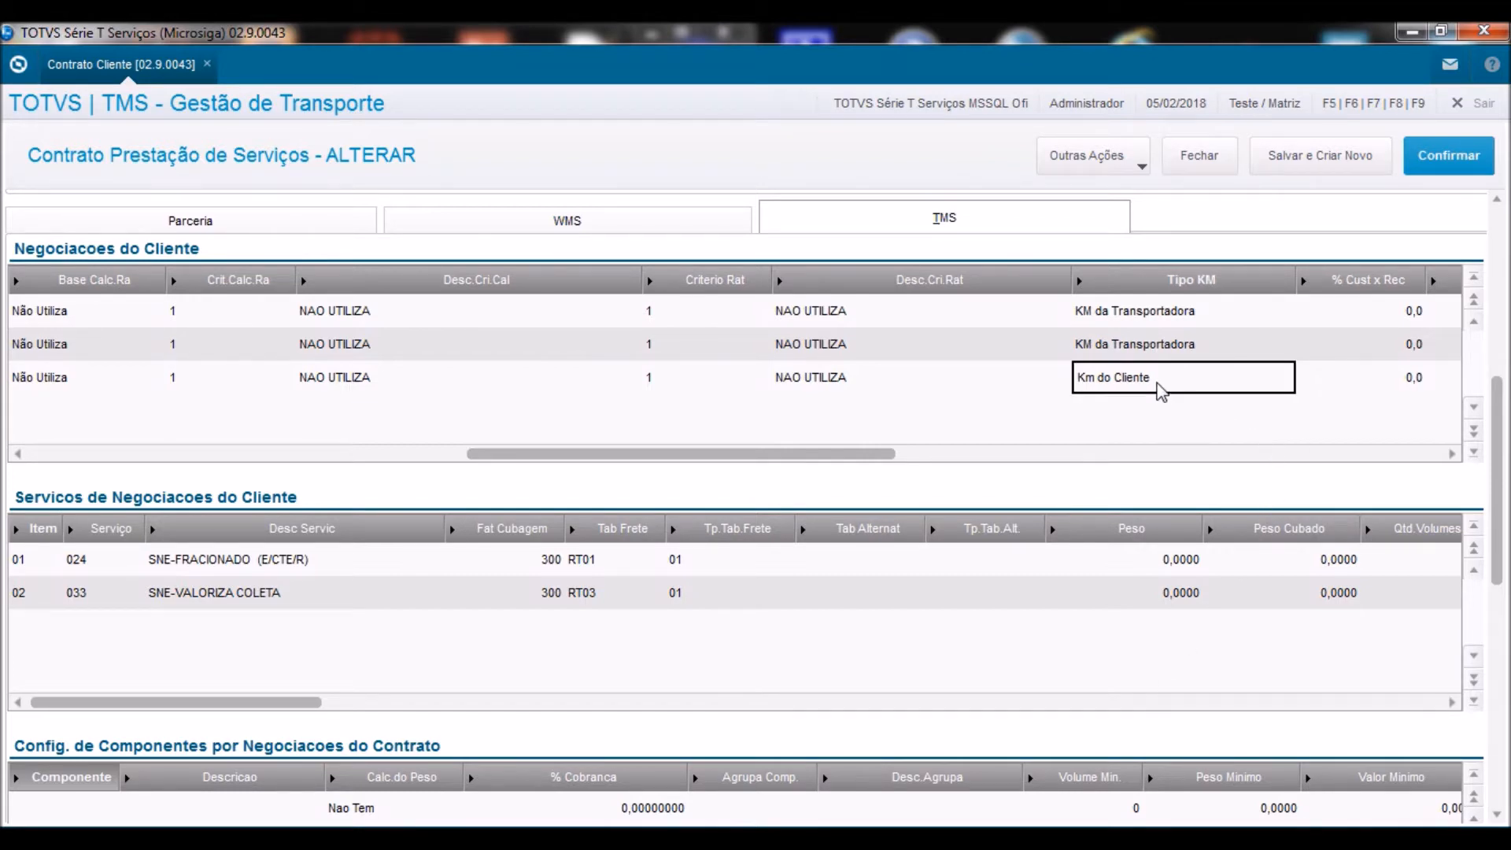
Step: Set Crit.Her.Vlr to 6 - Qtd Doctos for the COLETA E ENTREGA negotiation
left_click(1354, 382)
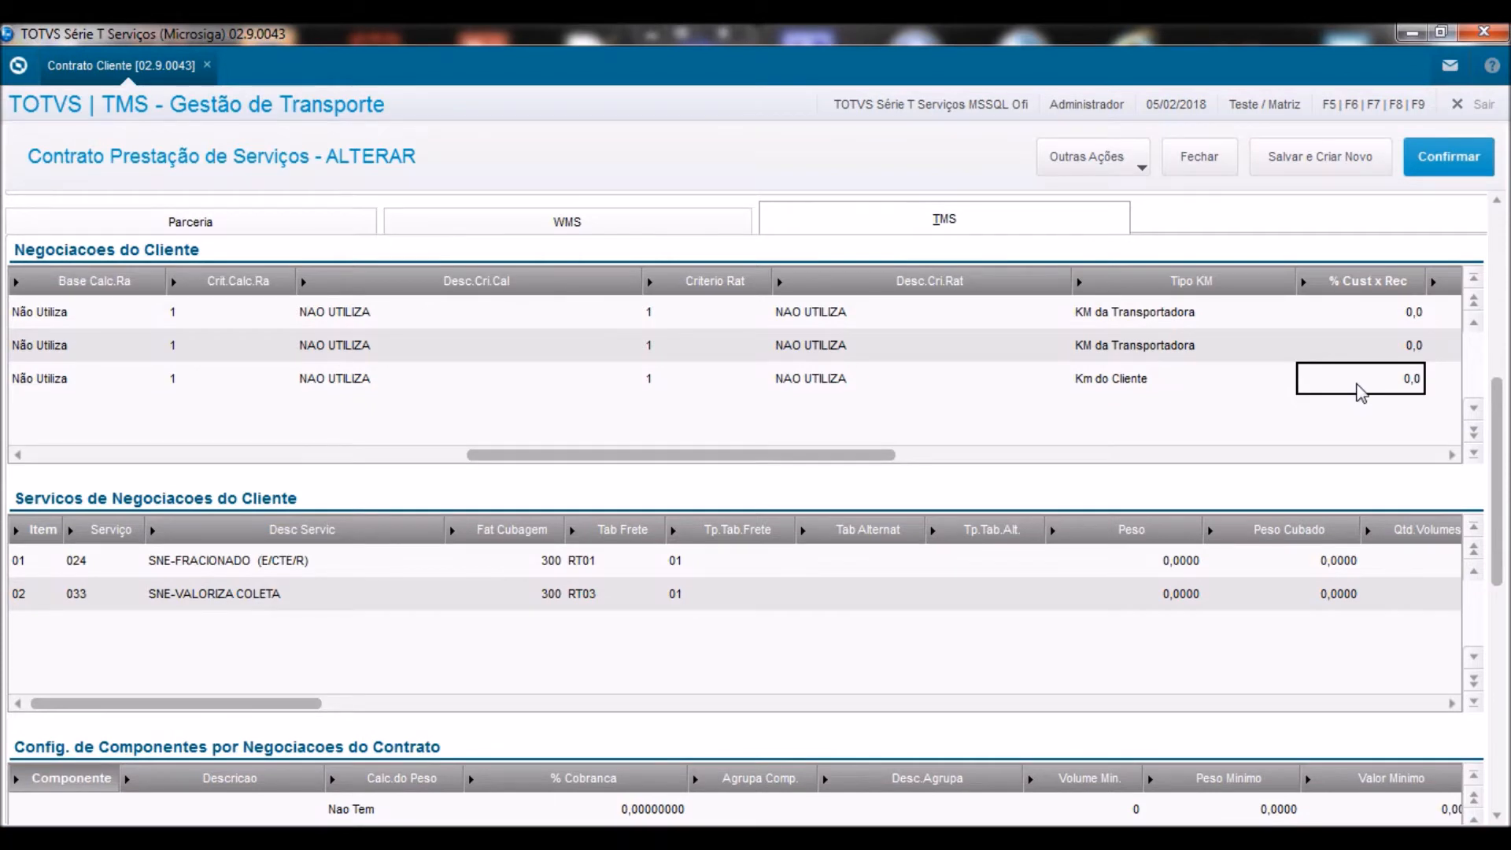
key("Right")
key("Right")
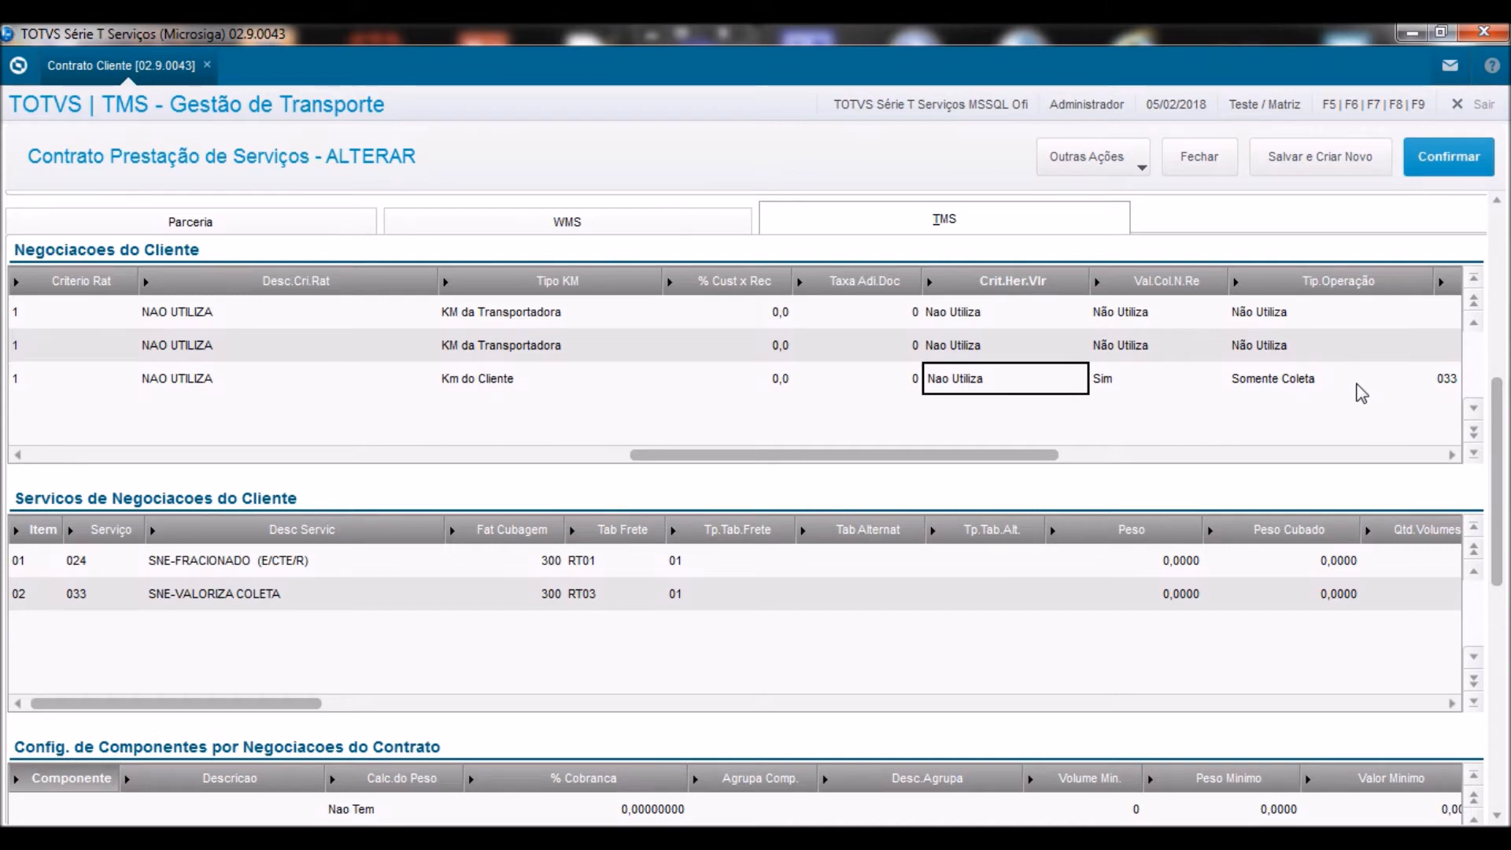
double_click(1016, 381)
left_click(1076, 382)
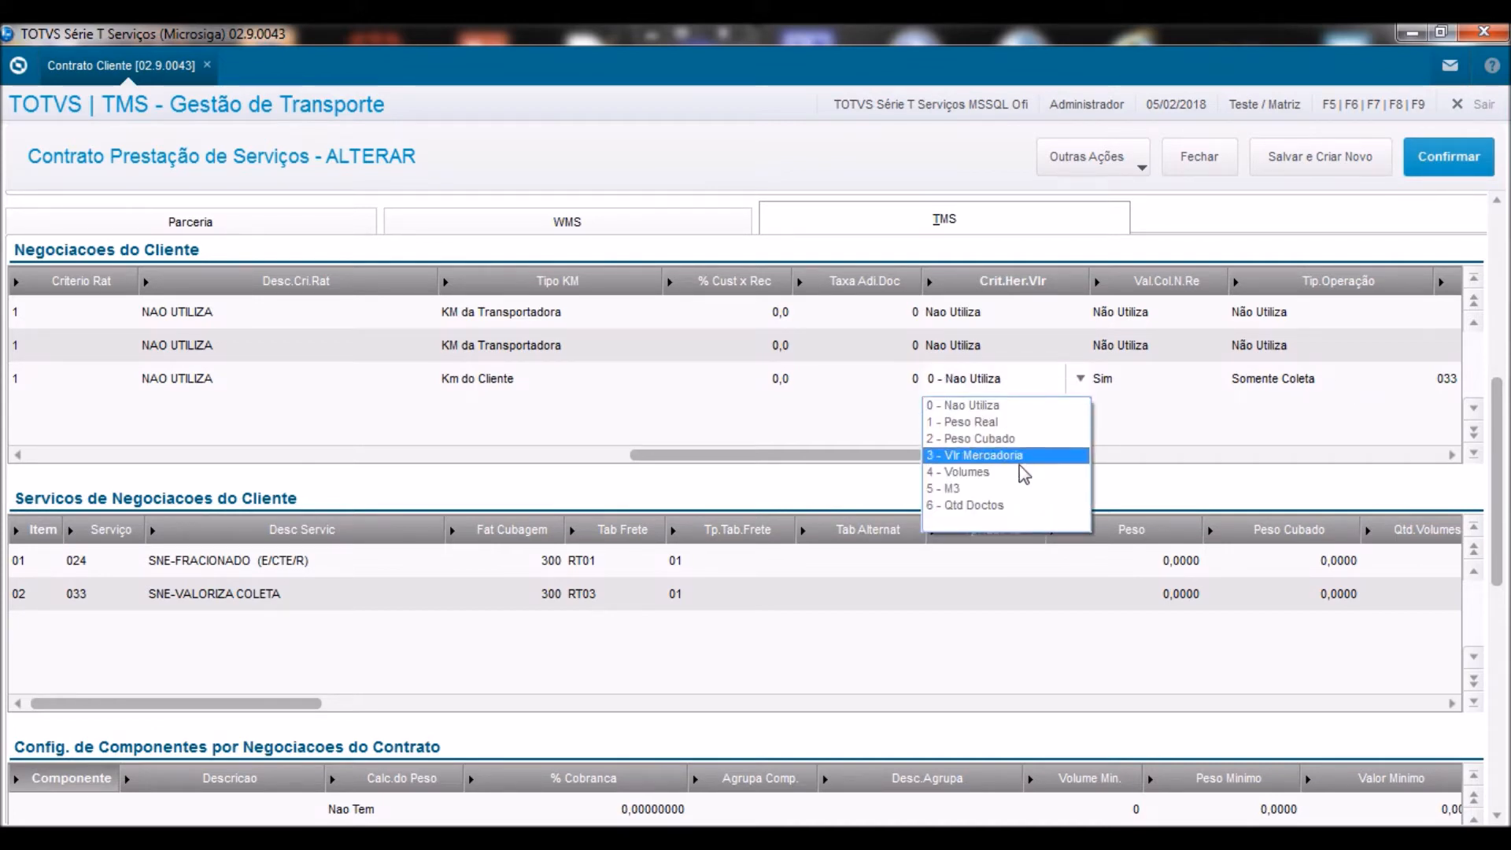
left_click(1015, 509)
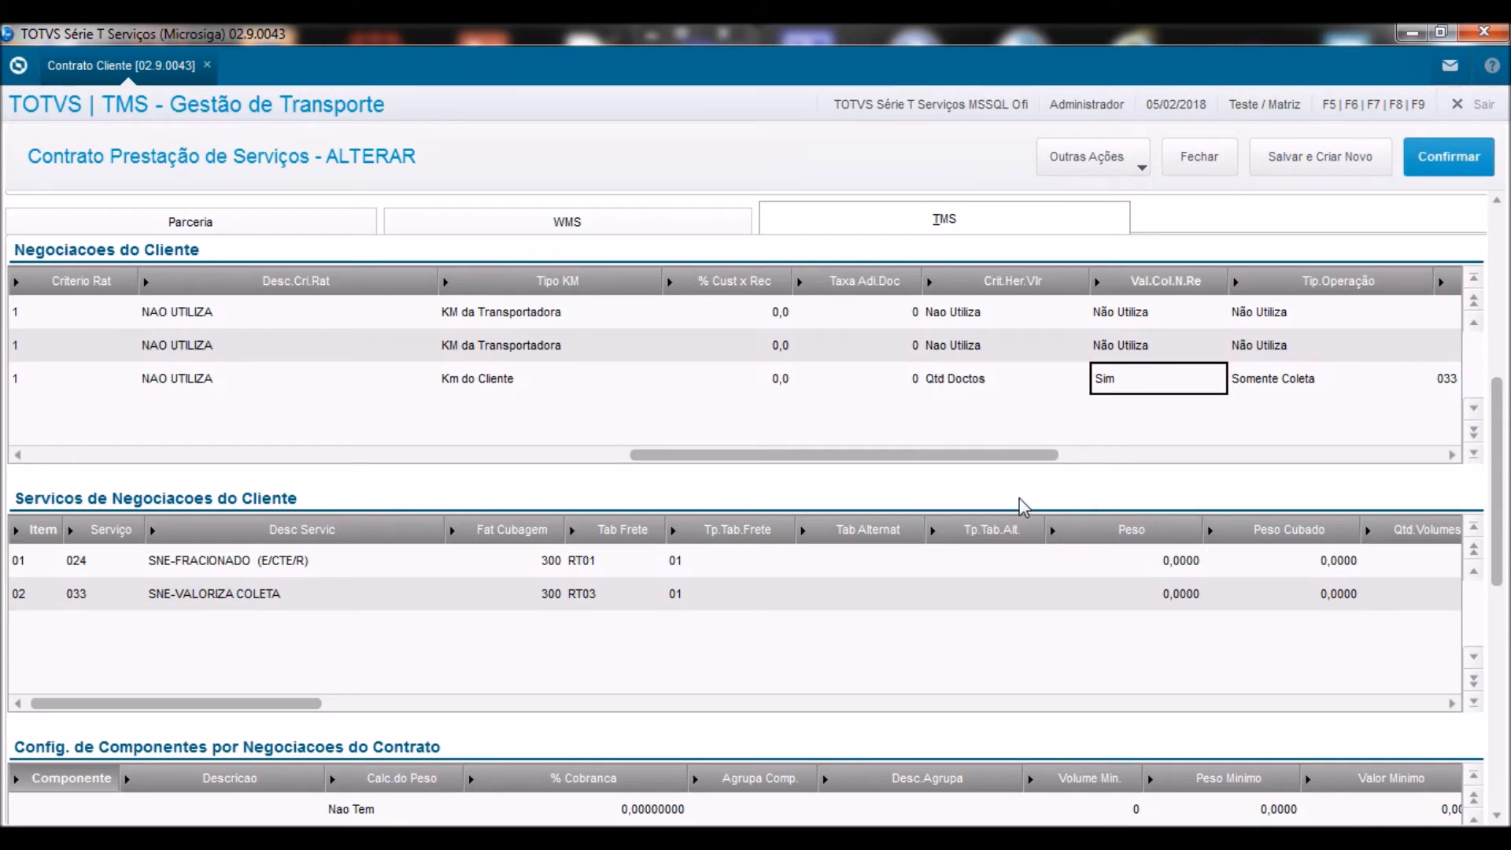
key("Left")
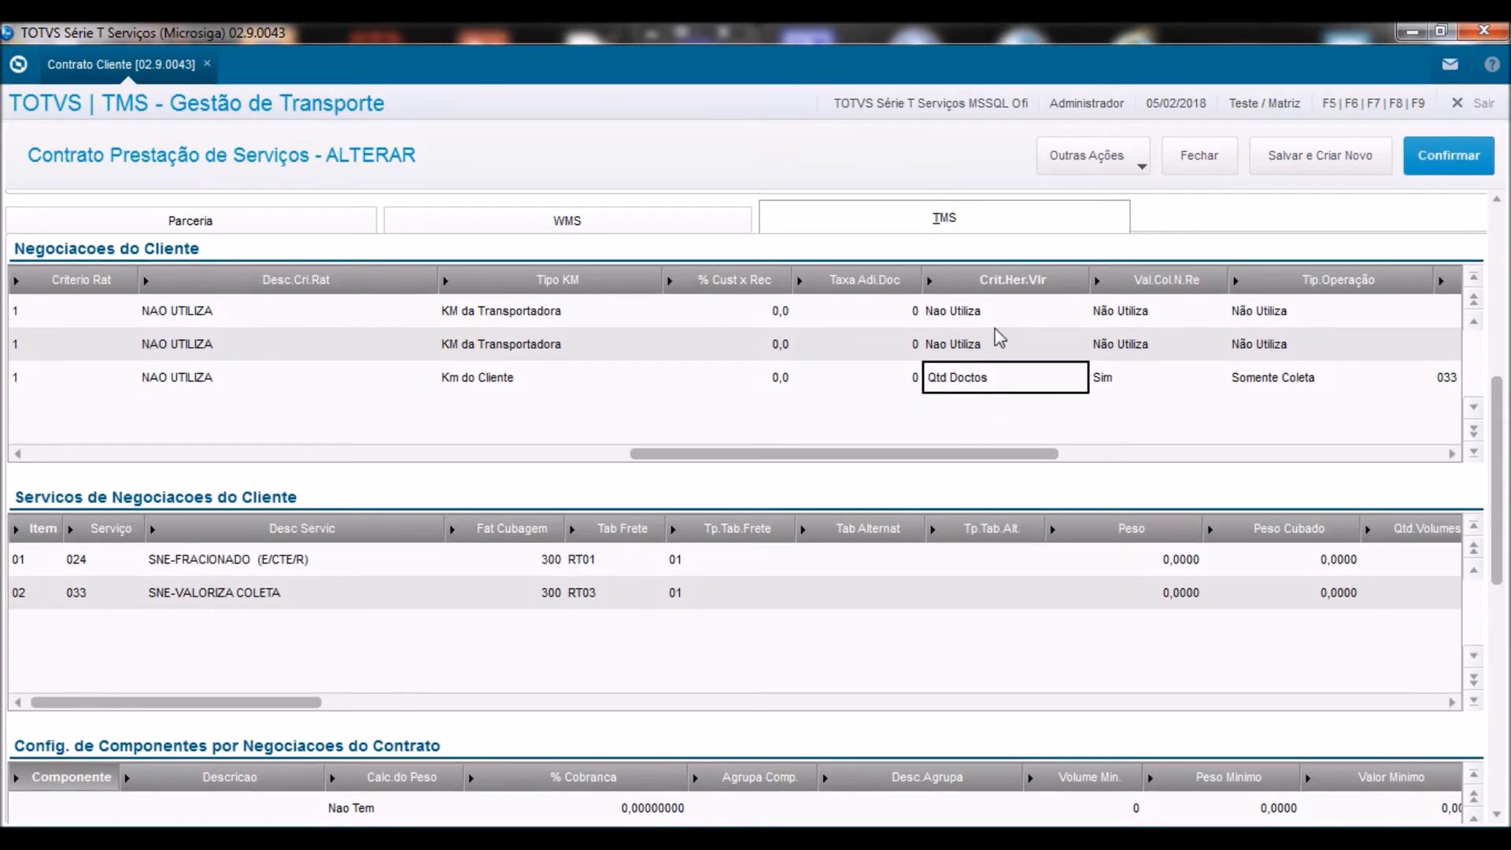
Step: Set Utiliza Veic to 1 - Da Viagem for the COLETA E ENTREGA negotiation
key("Right")
key("Right")
key("Right")
key("Right")
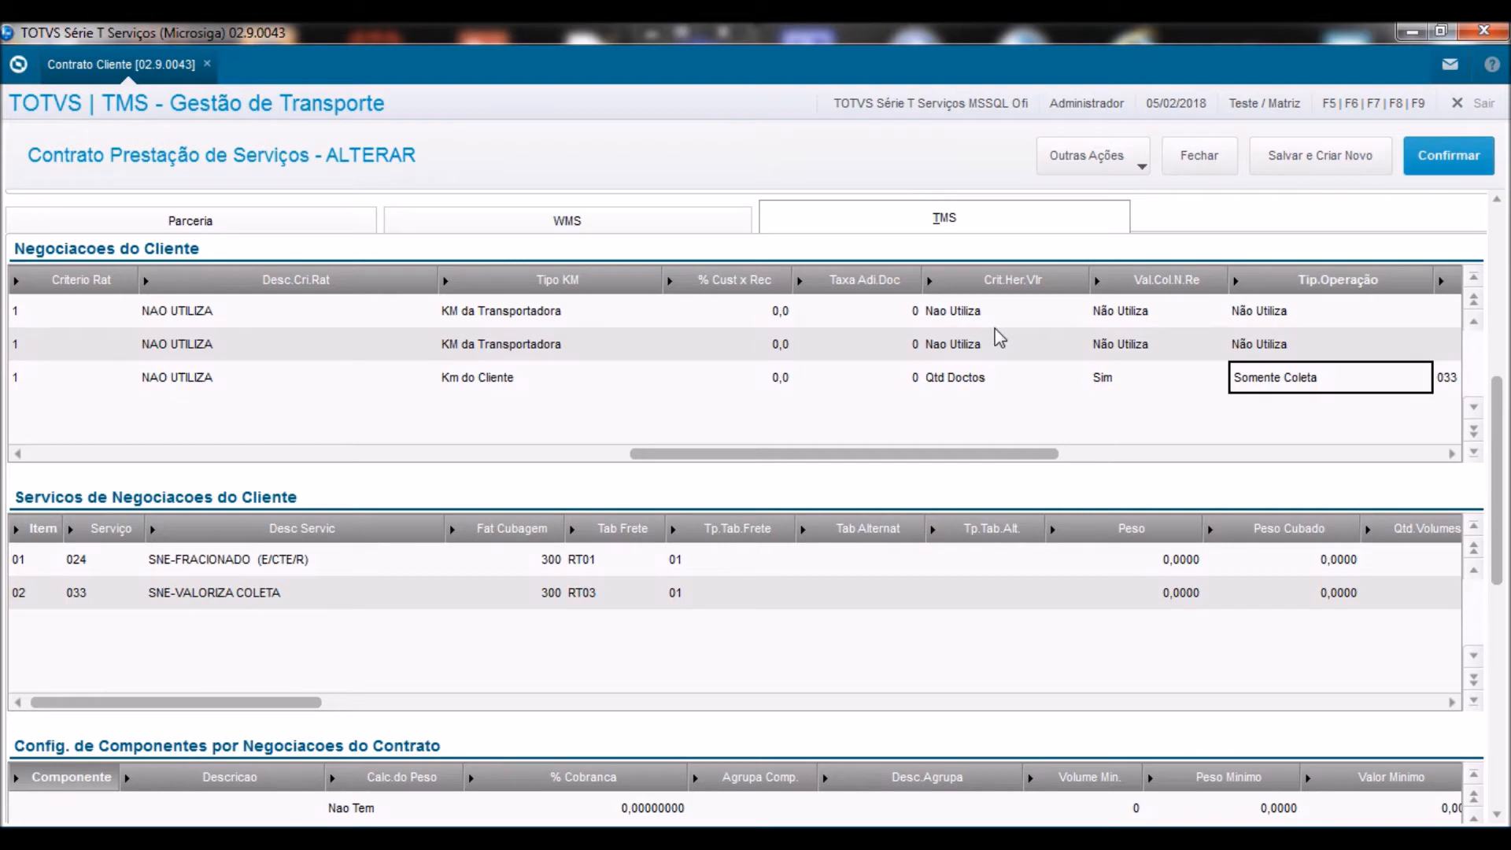
key("Right")
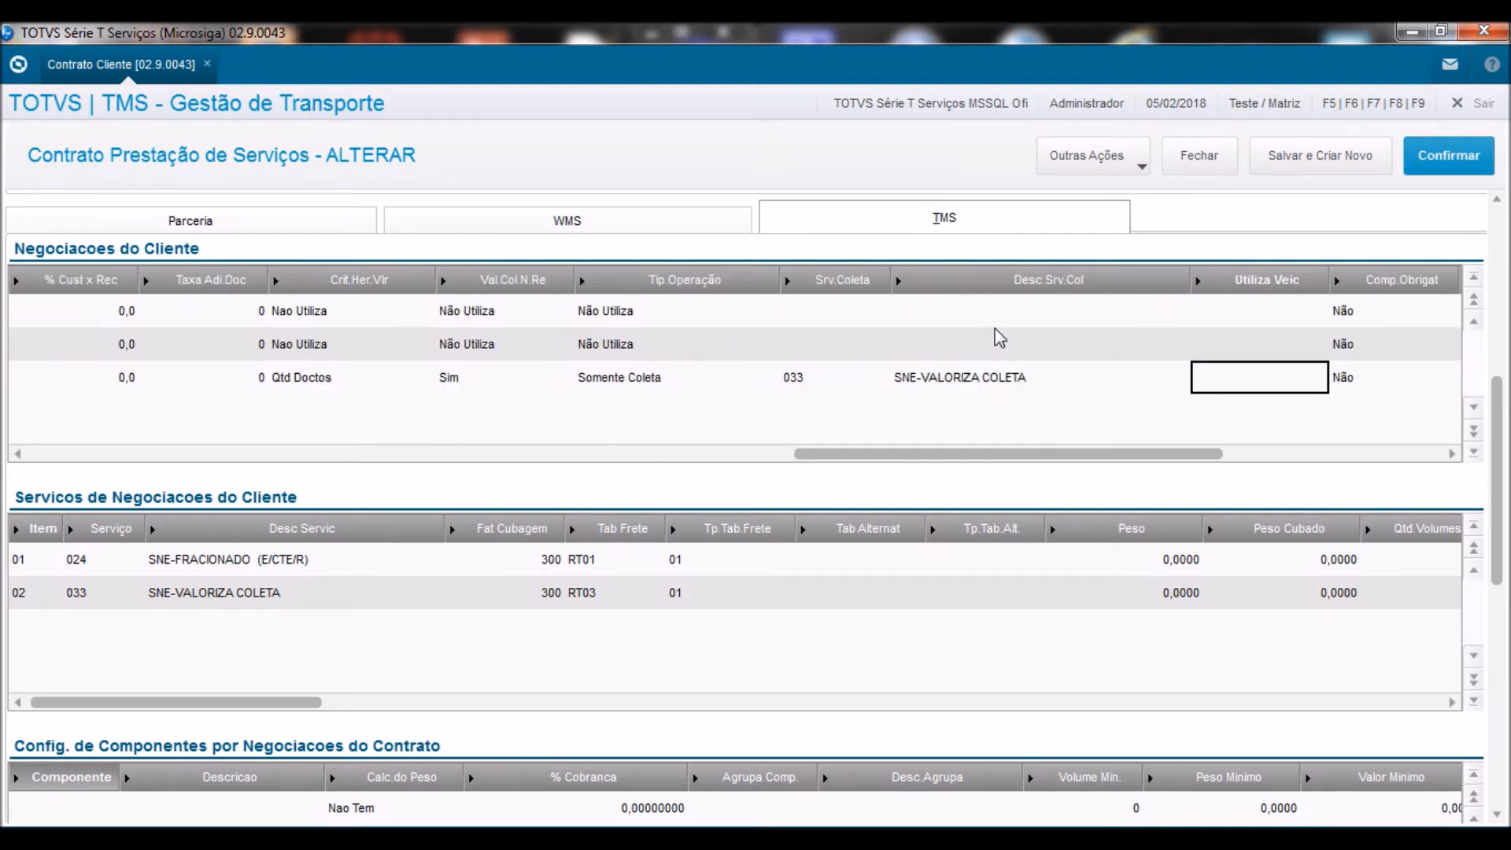
key("Return")
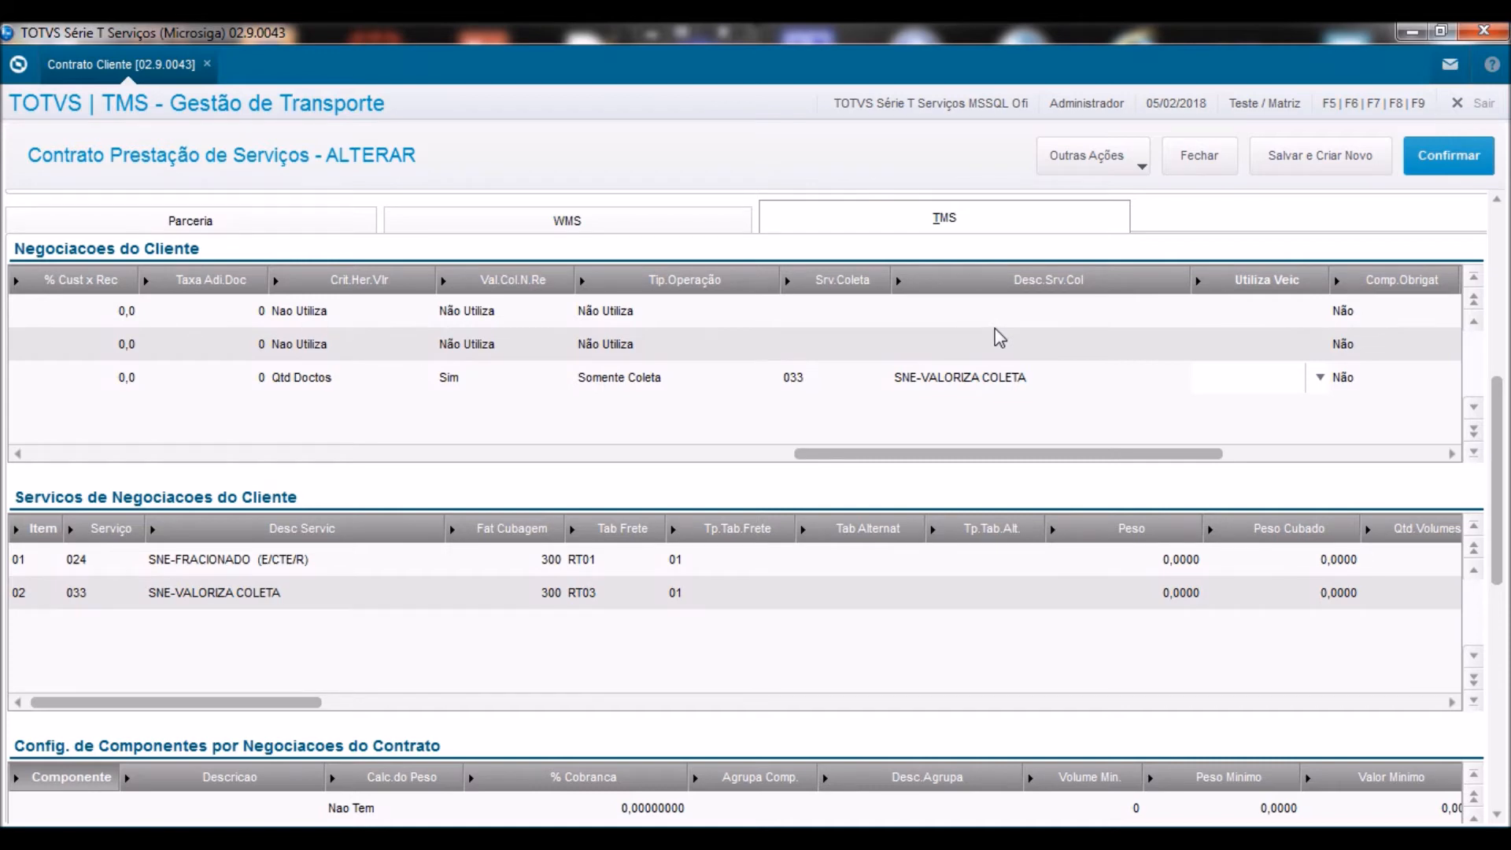
left_click(1322, 377)
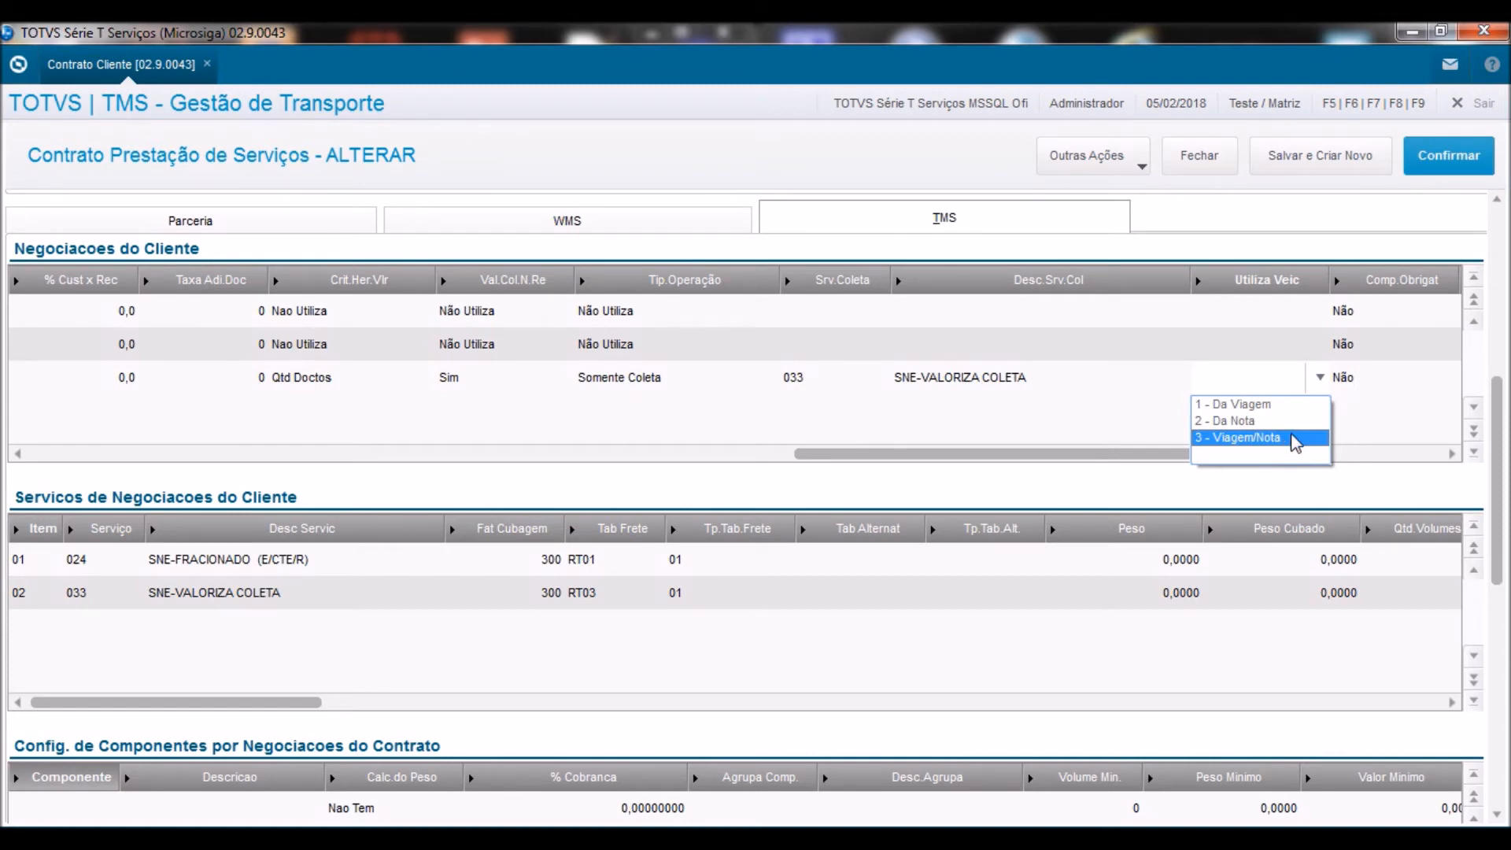
key("Up")
key("Return")
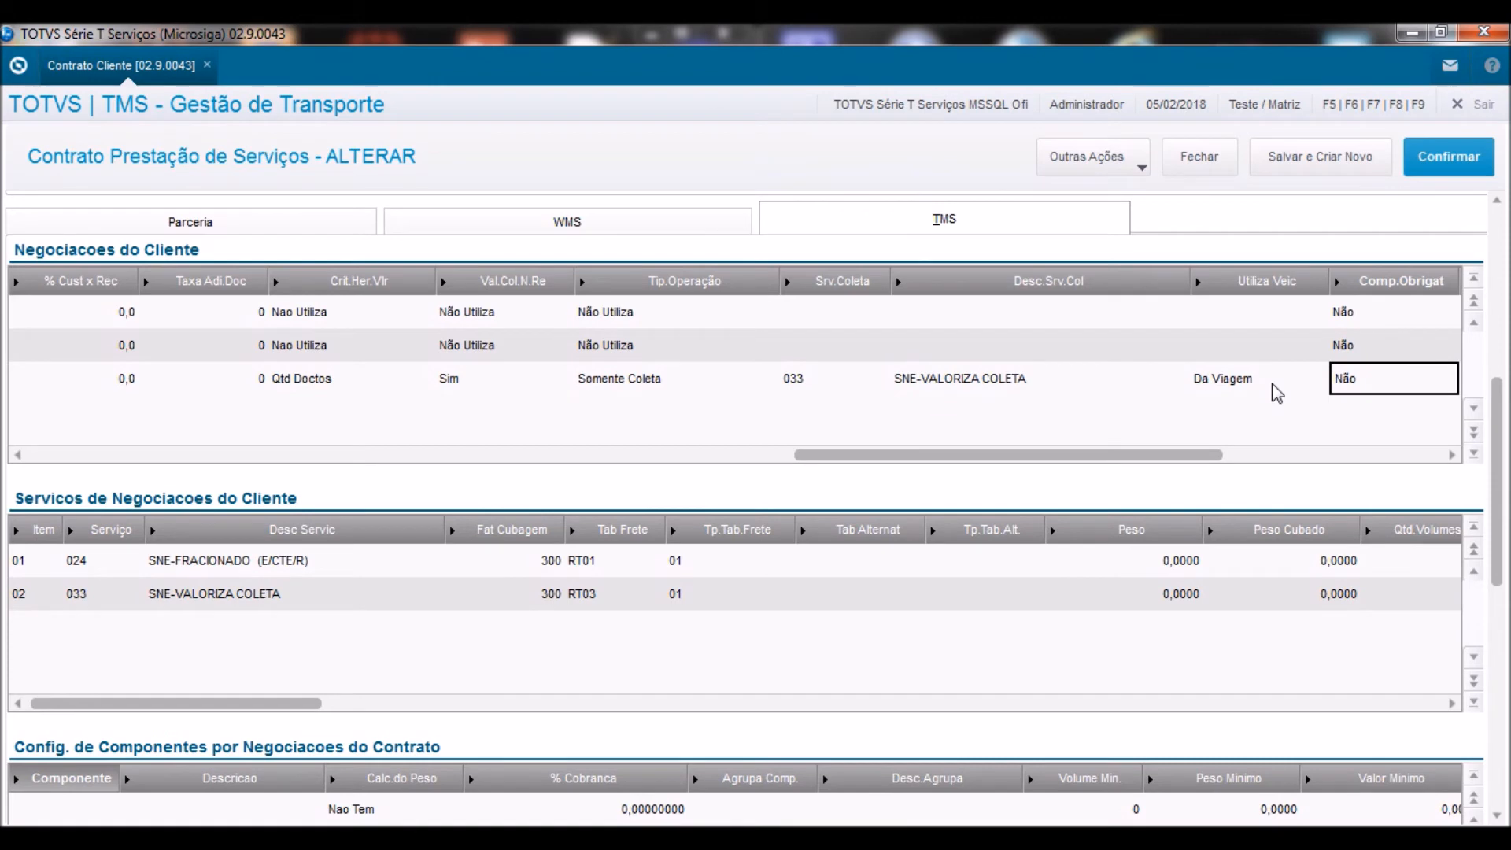
Step: Set Tp.Dev.Trech to 2 - Conf. Trecho Inf. for the COLETA E ENTREGA negotiation
key("Return")
key("Return")
key("Return")
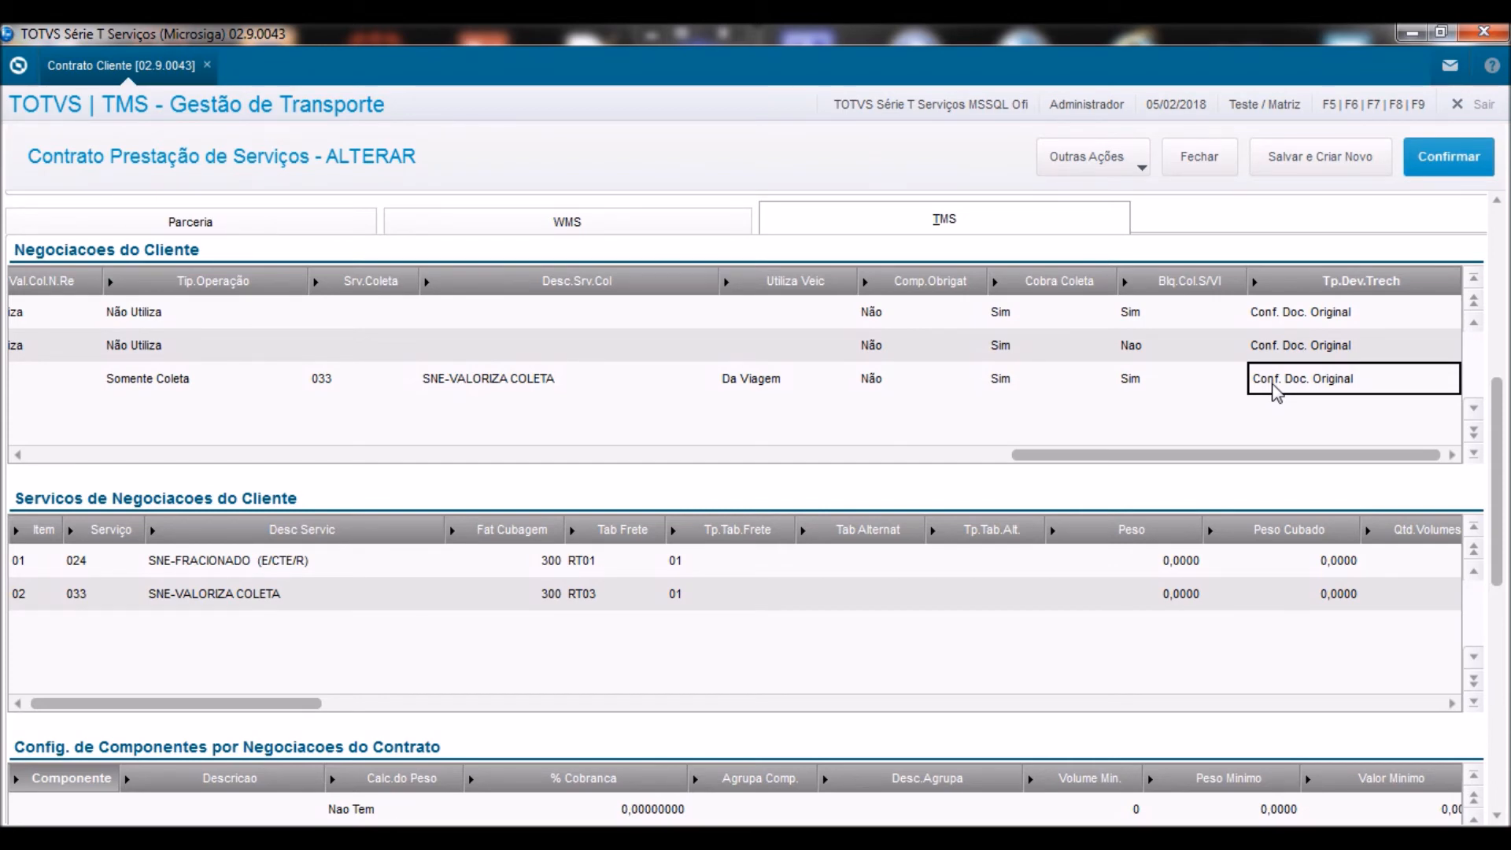
double_click(1394, 376)
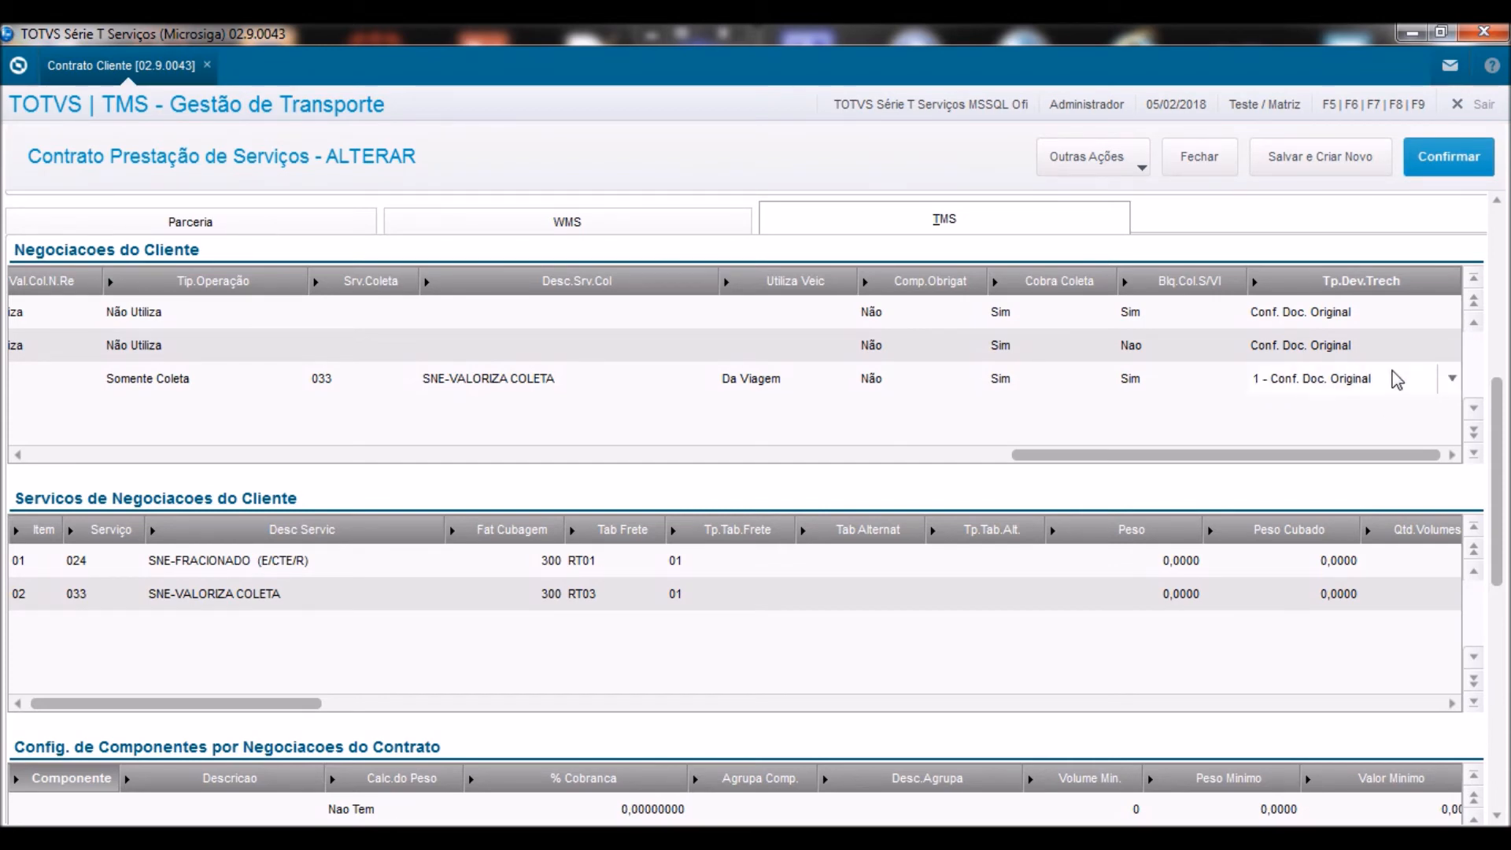
left_click(1452, 380)
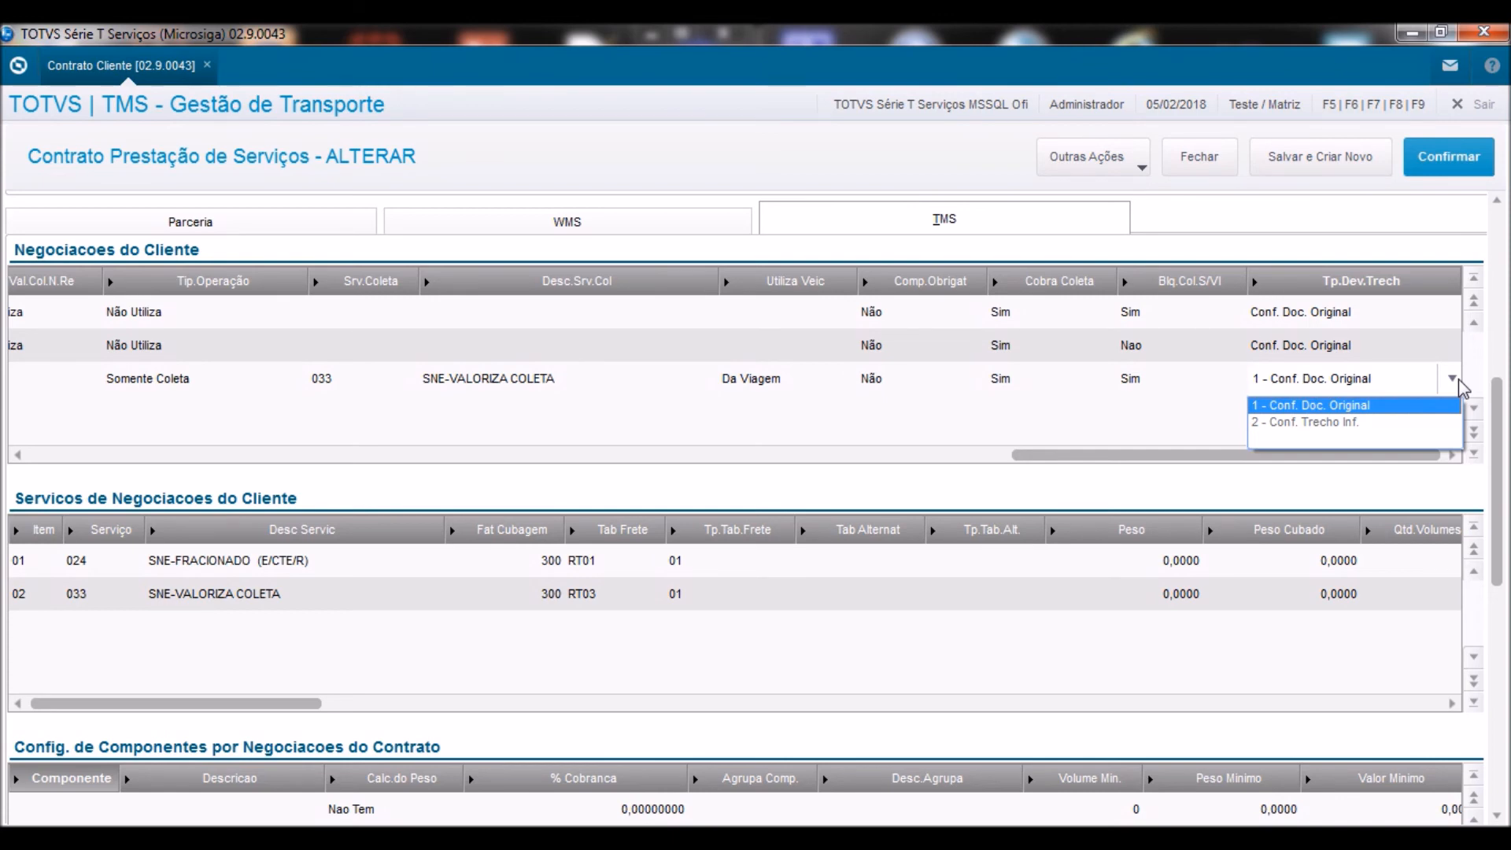
left_click(1367, 425)
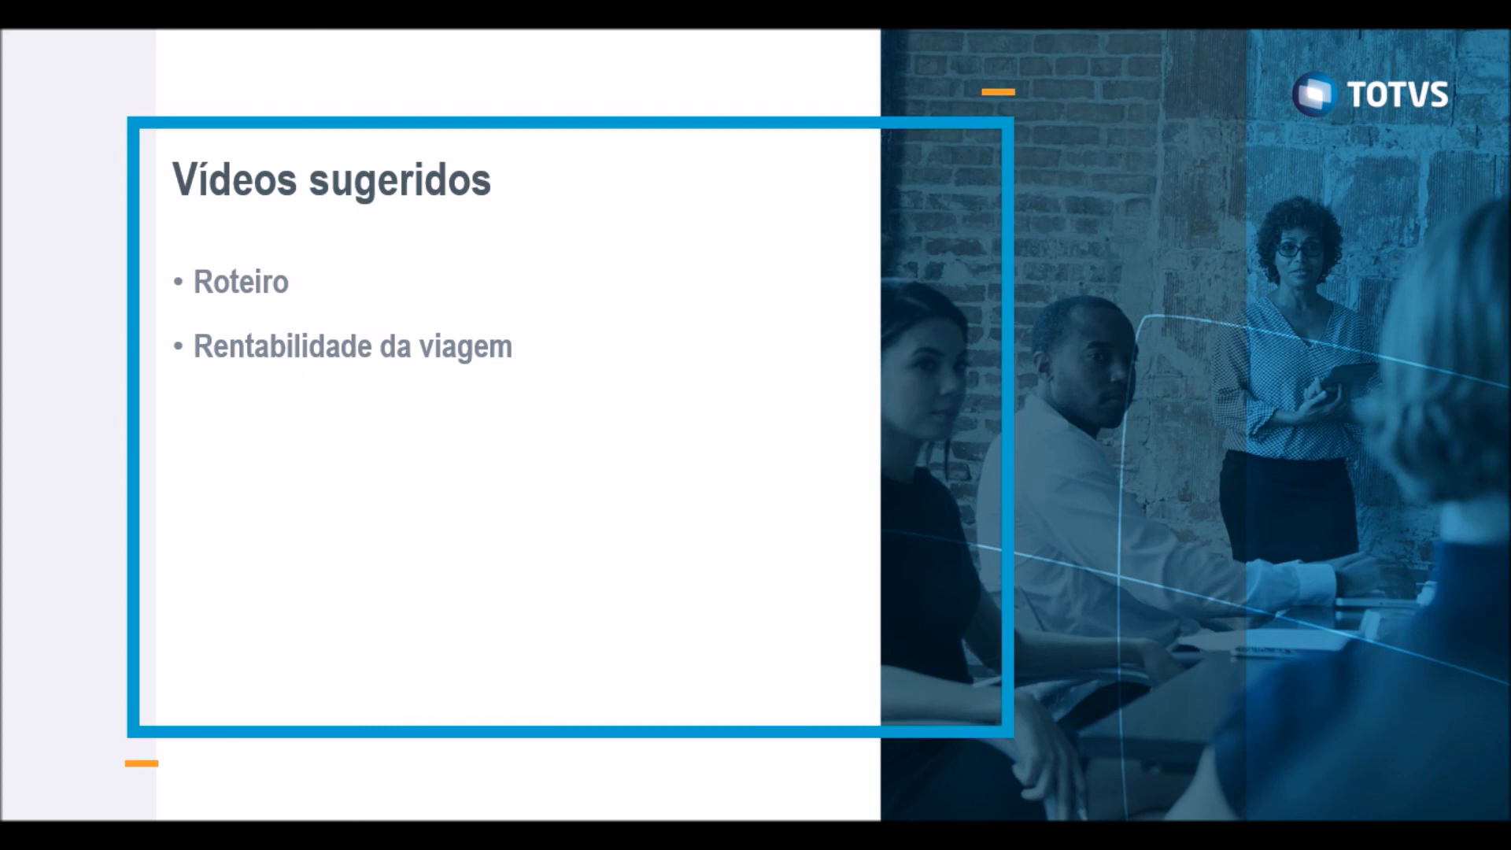
key("Right")
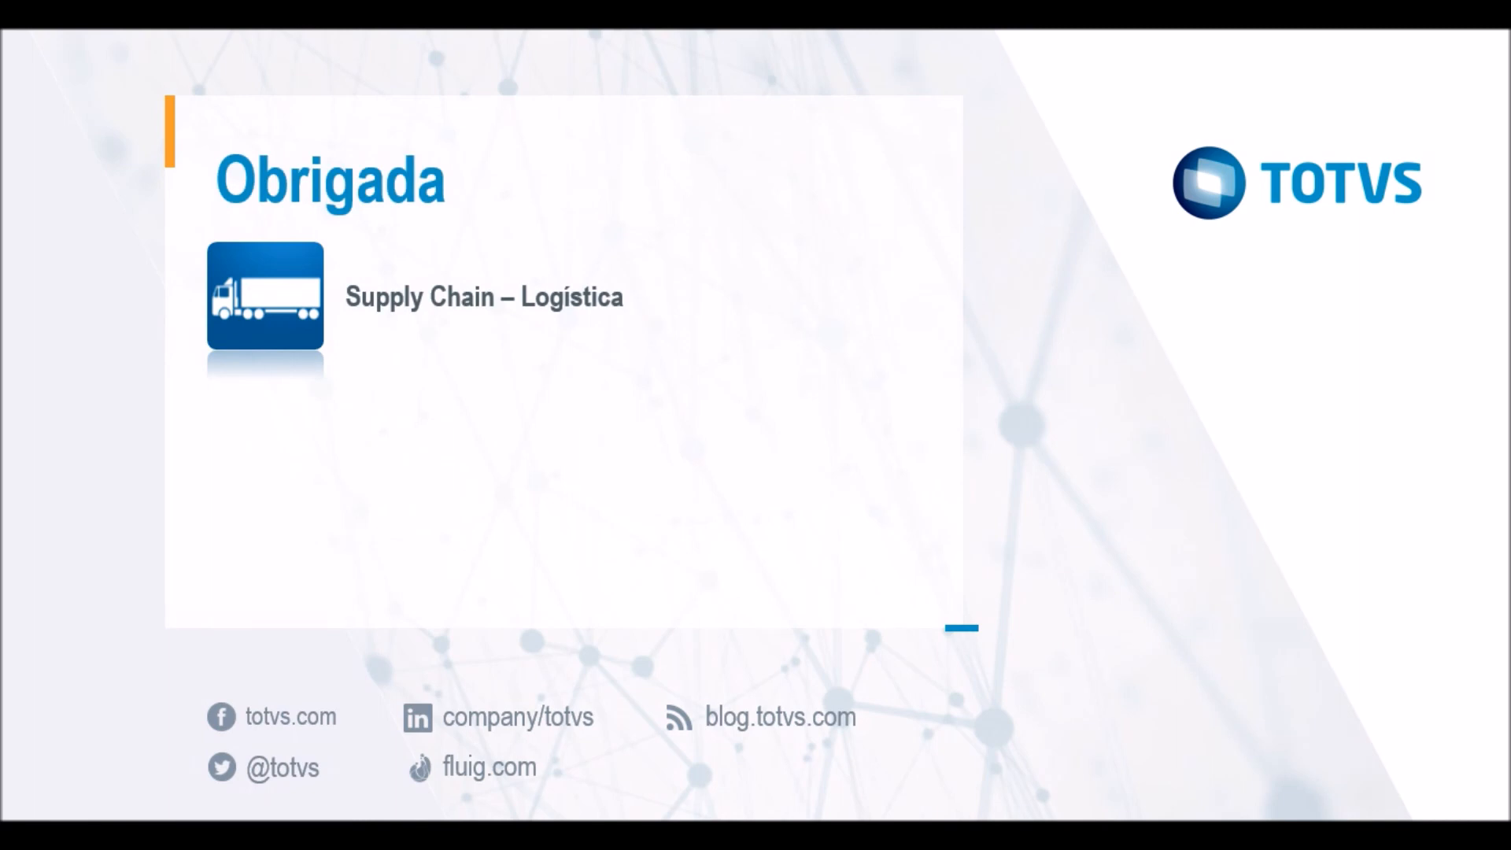